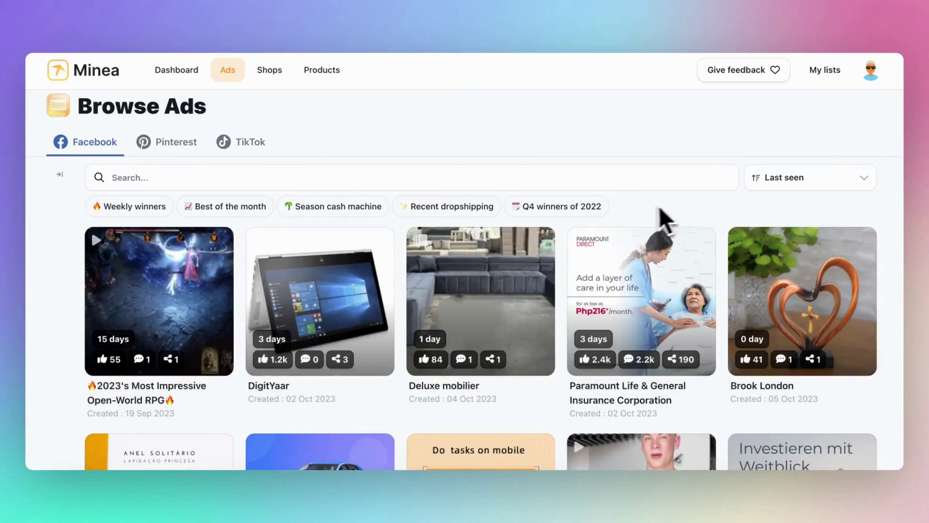
Filter the Facebook ads to those last seen in the last 30 days
{"action": "scroll", "coordinate": [561, 291], "scroll_direction": "down", "scroll_amount": 3}
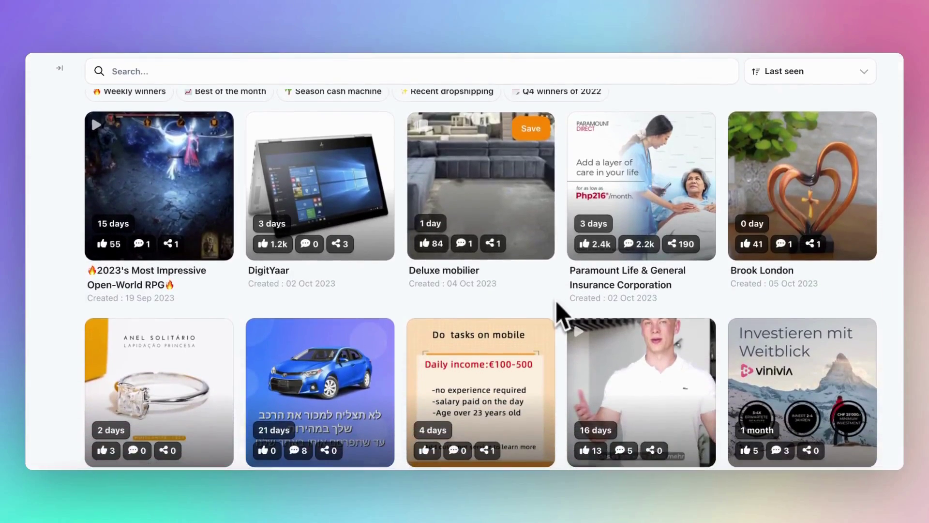
{"action": "scroll", "coordinate": [560, 311], "scroll_direction": "down", "scroll_amount": 8}
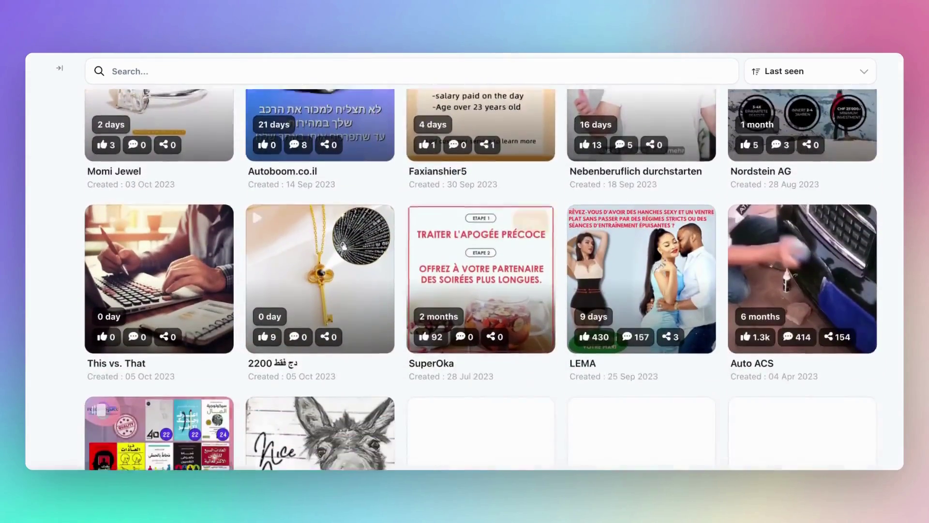
{"action": "scroll", "coordinate": [532, 290], "scroll_direction": "down", "scroll_amount": 7}
{"action": "scroll", "coordinate": [532, 290], "scroll_direction": "up", "scroll_amount": 10}
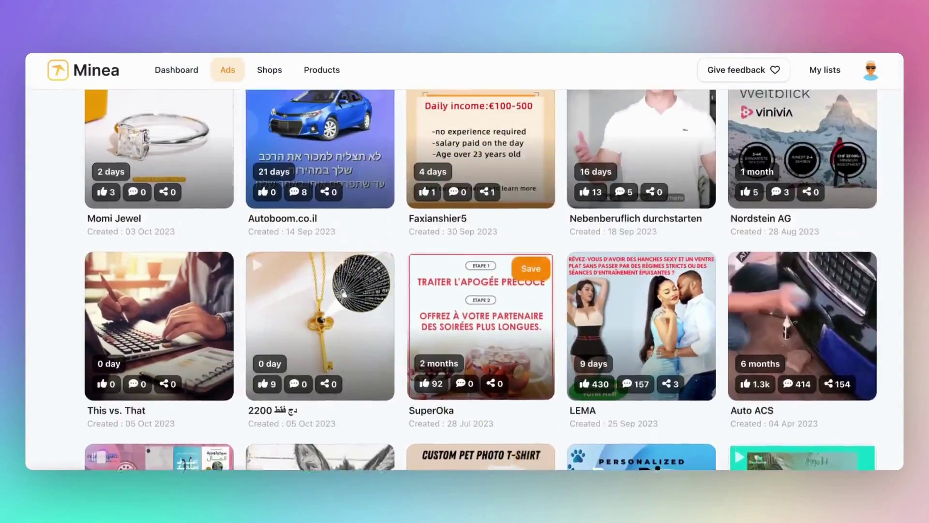
{"action": "scroll", "coordinate": [484, 314], "scroll_direction": "up", "scroll_amount": 10}
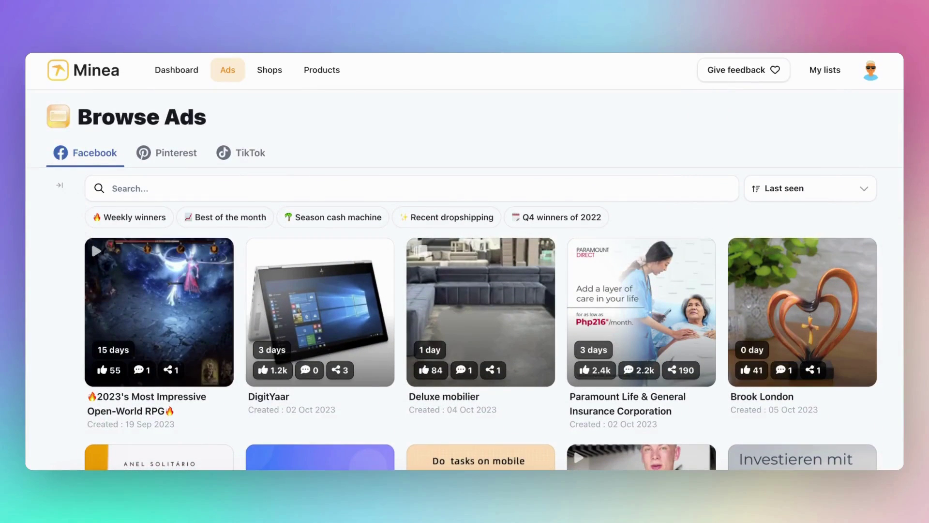
{"action": "left_click", "coordinate": [59, 185]}
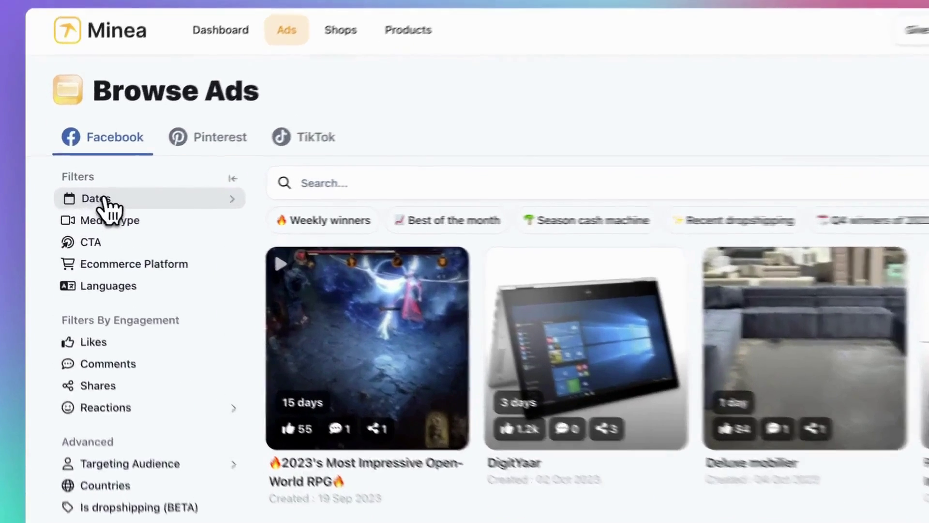
{"action": "left_click", "coordinate": [85, 203]}
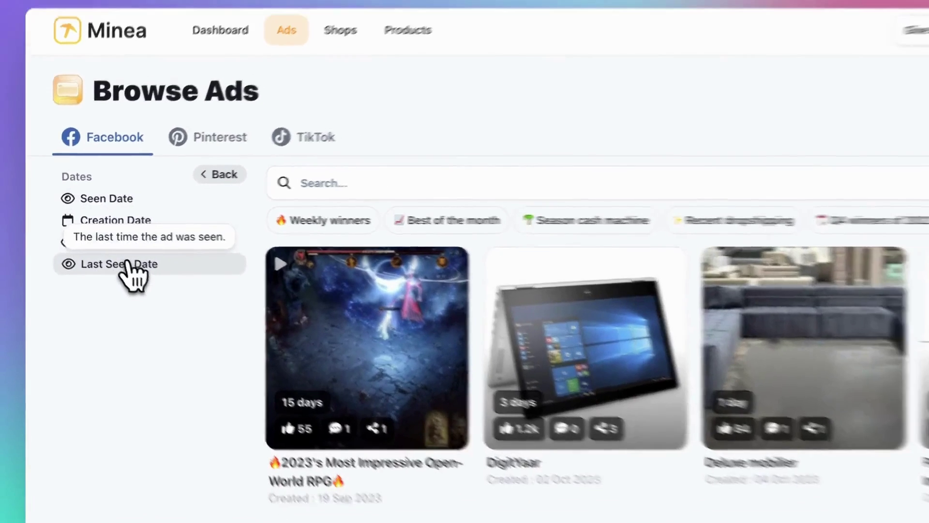
{"action": "left_click", "coordinate": [137, 272]}
{"action": "left_click", "coordinate": [219, 295]}
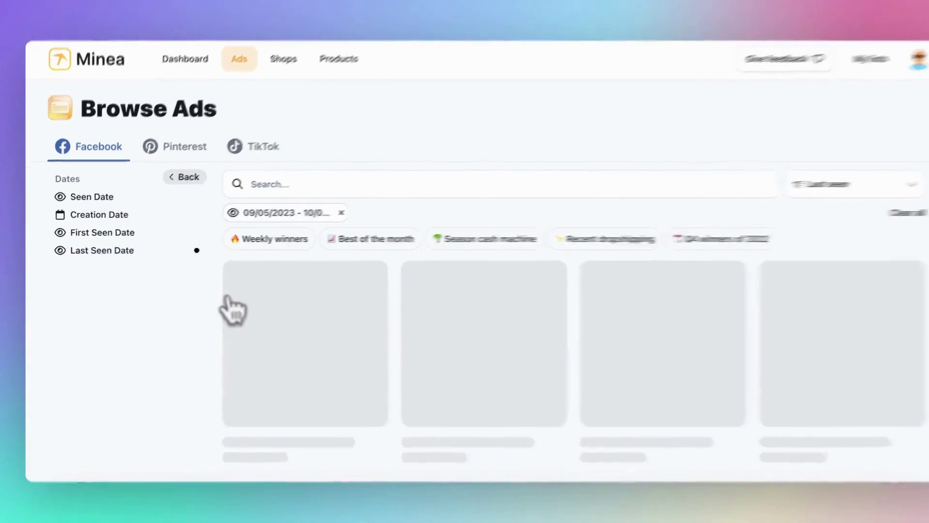
{"action": "left_click", "coordinate": [241, 150]}
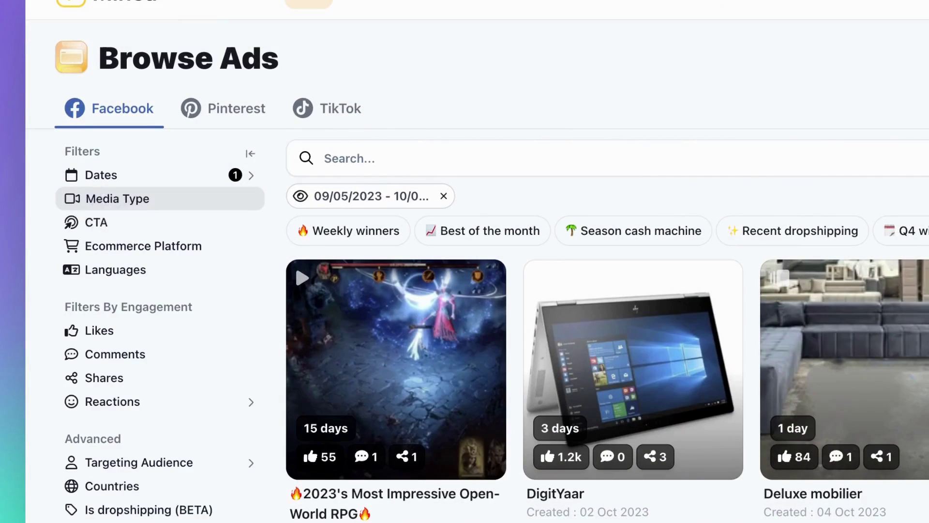
Keep only Video ads with Shop Now or Buy Now calls to action
{"action": "left_click", "coordinate": [117, 199]}
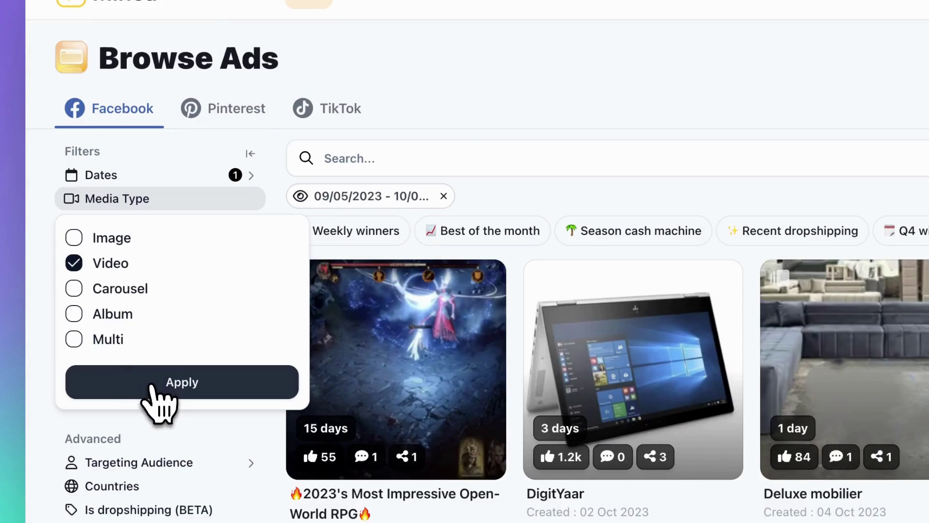
{"action": "left_click", "coordinate": [182, 382]}
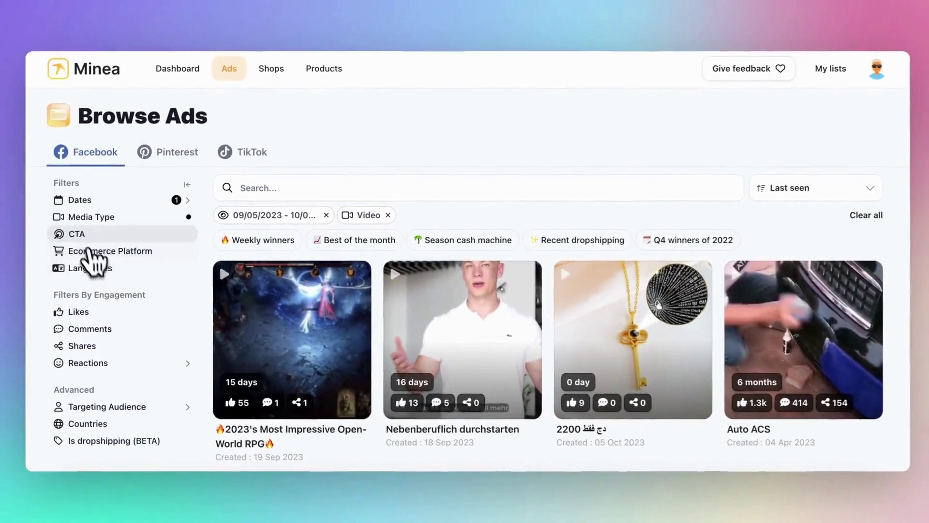
{"action": "left_click", "coordinate": [98, 220]}
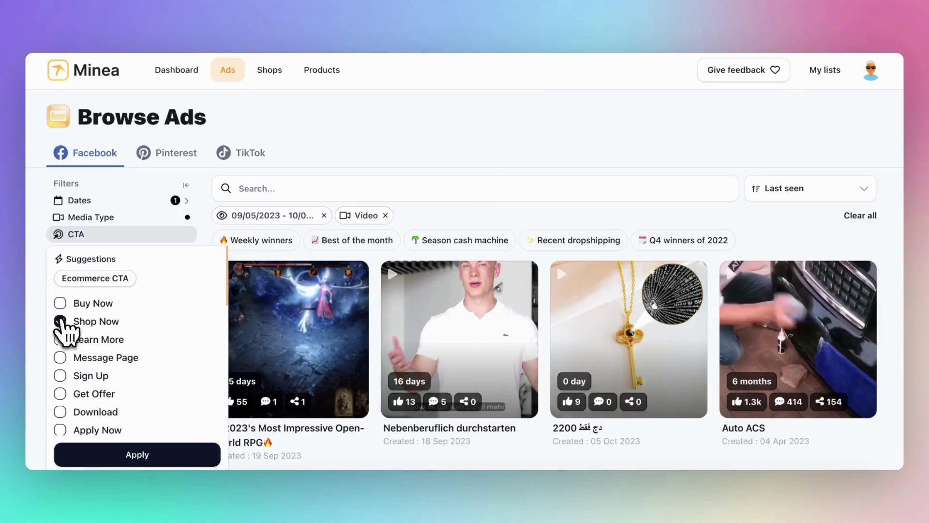
{"action": "left_click", "coordinate": [141, 460]}
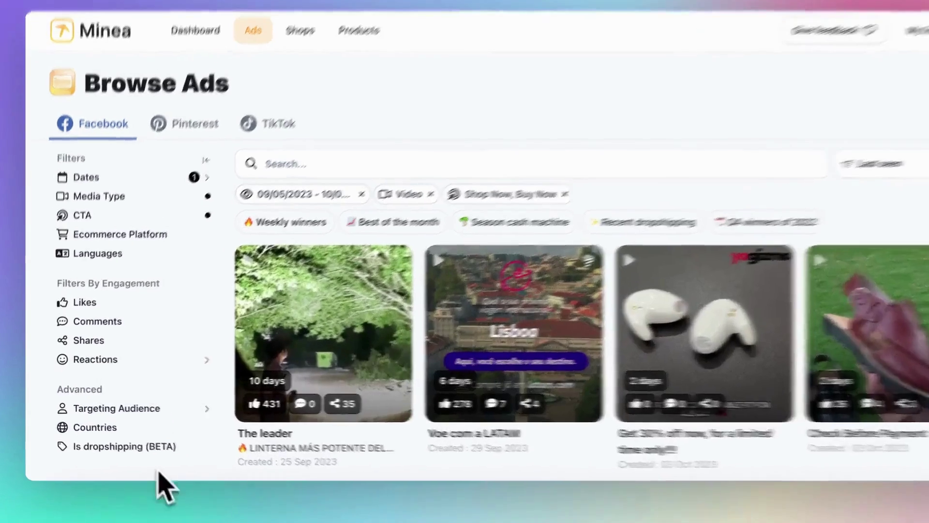
Restrict the ads to Shopify stores in the English language
{"action": "mouse_move", "coordinate": [152, 233]}
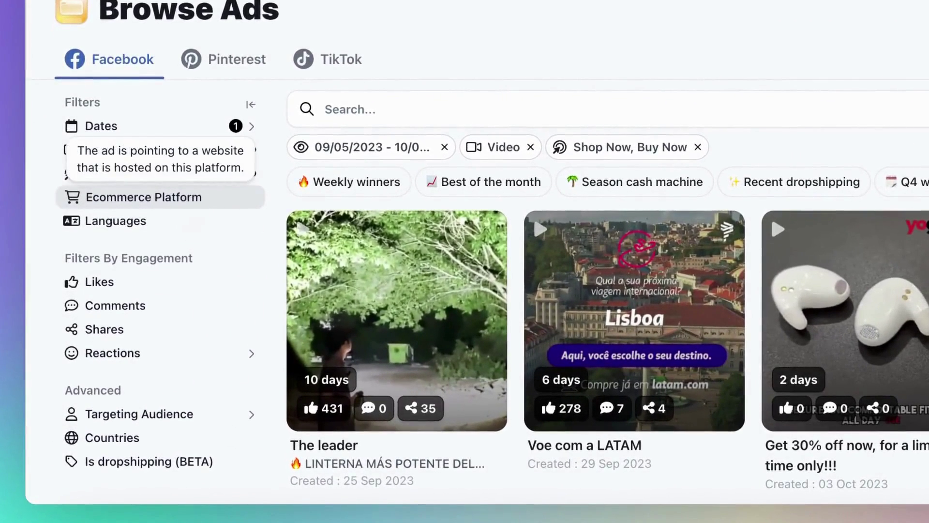
{"action": "left_click", "coordinate": [143, 197]}
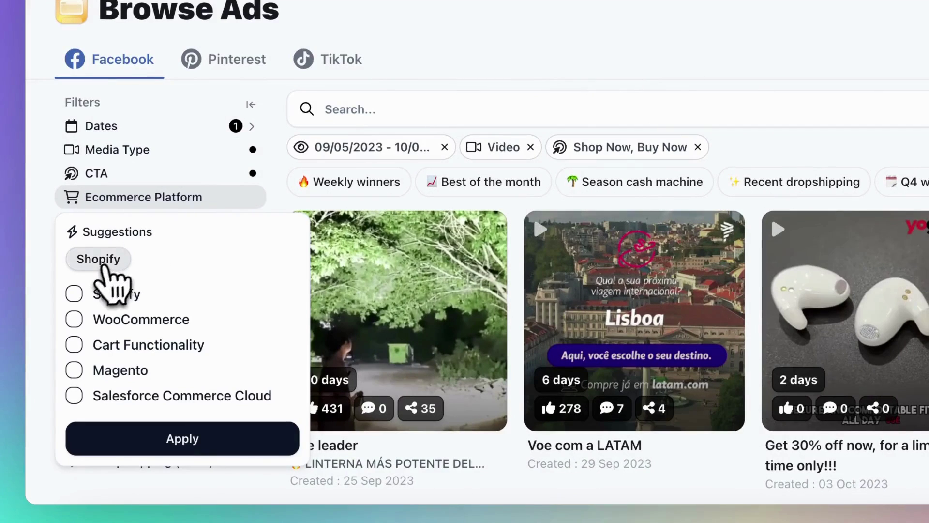
{"action": "left_click", "coordinate": [99, 269]}
{"action": "left_click", "coordinate": [141, 224]}
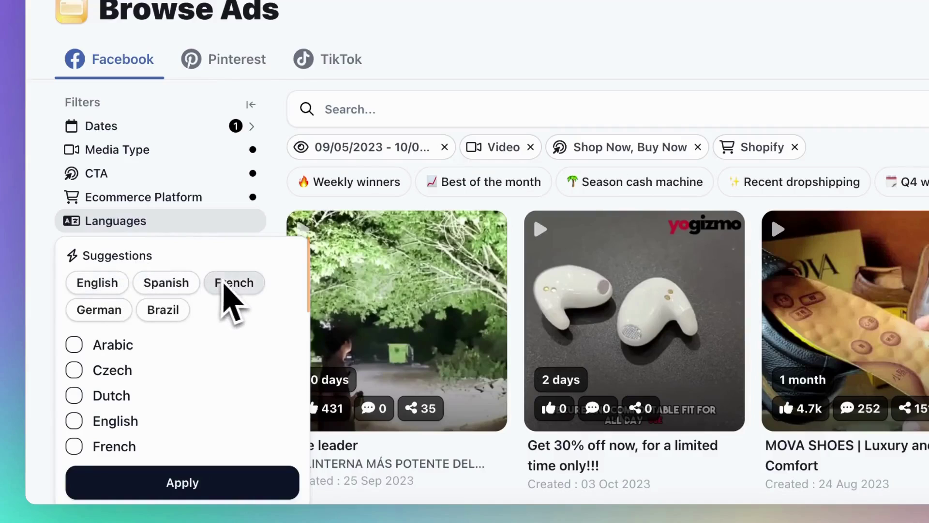
{"action": "left_click", "coordinate": [102, 286]}
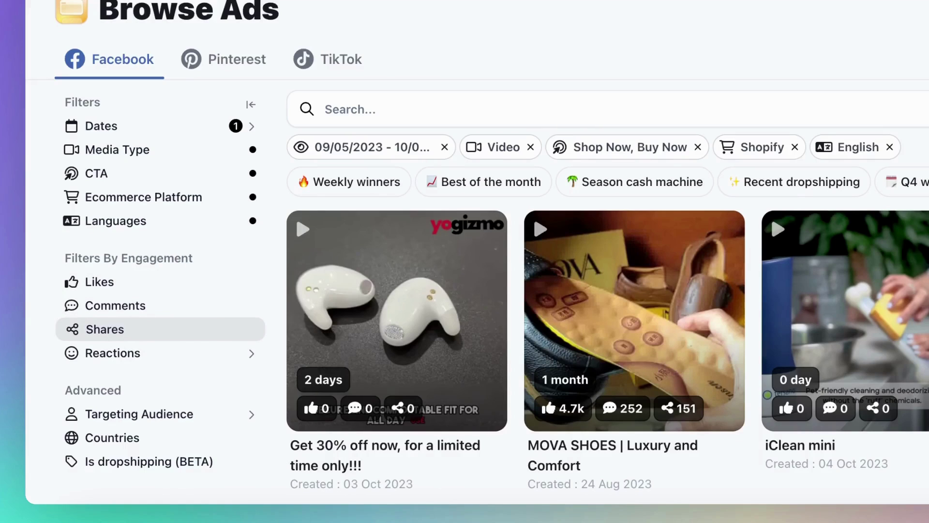
Look through the likes, reaction type and targeting filters without applying any
{"action": "left_click", "coordinate": [109, 287]}
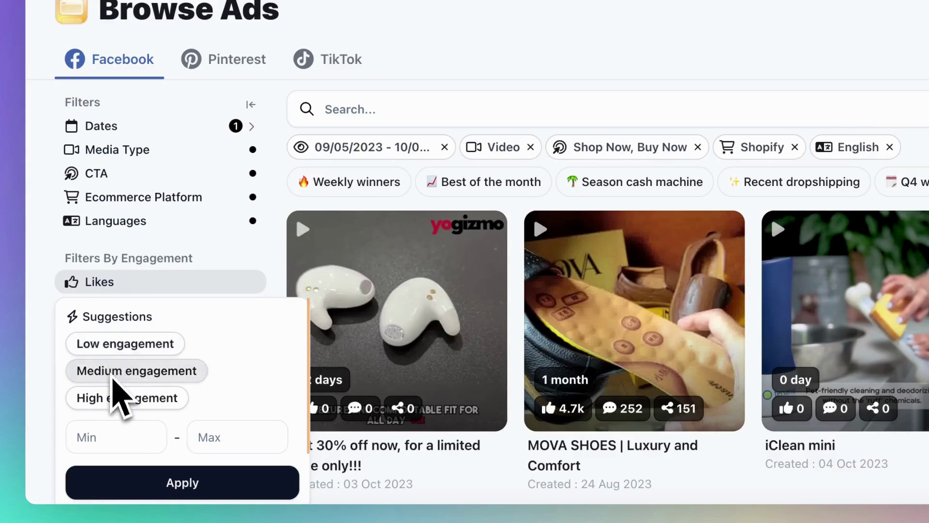
{"action": "left_click", "coordinate": [55, 293]}
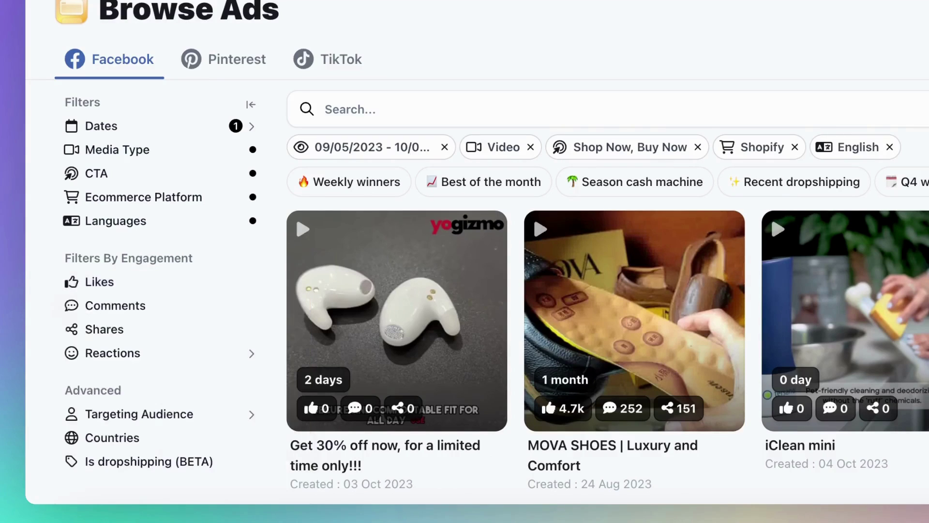
{"action": "left_click", "coordinate": [107, 353]}
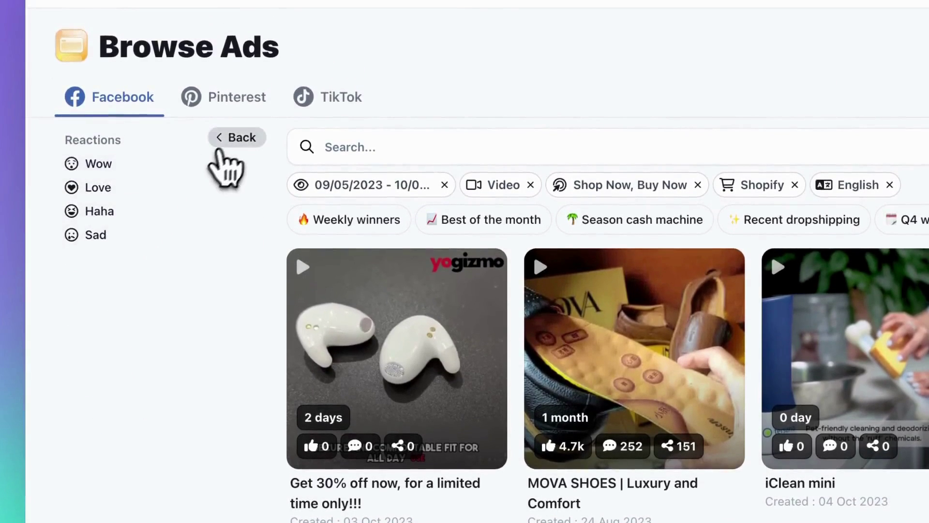
{"action": "left_click", "coordinate": [235, 138]}
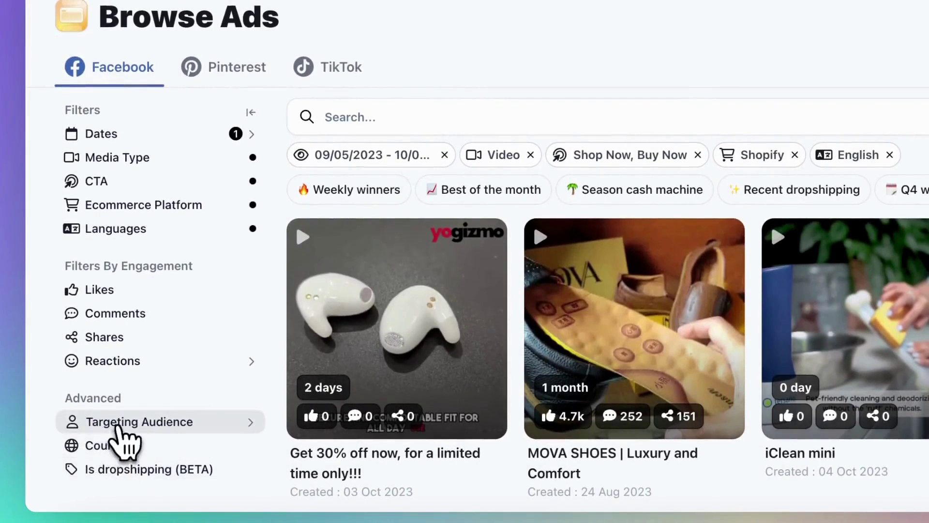
{"action": "left_click", "coordinate": [119, 422]}
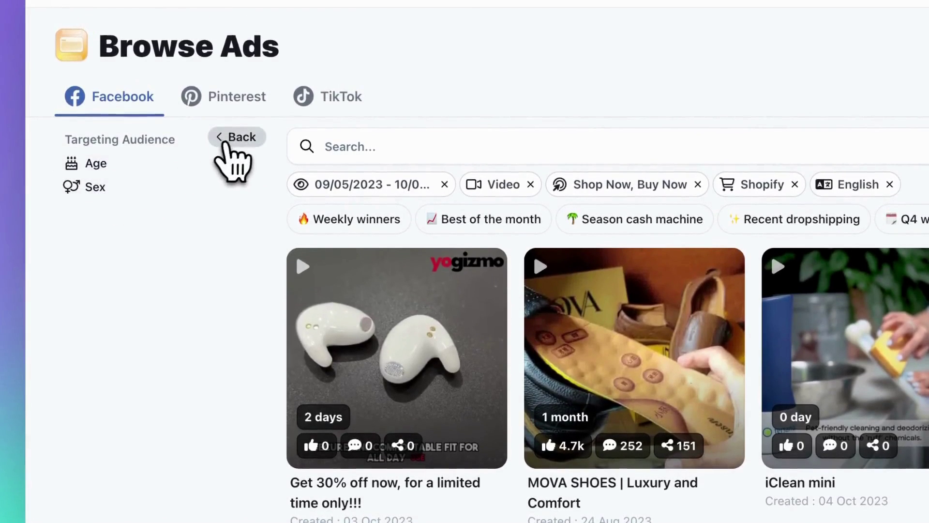
{"action": "left_click", "coordinate": [223, 143]}
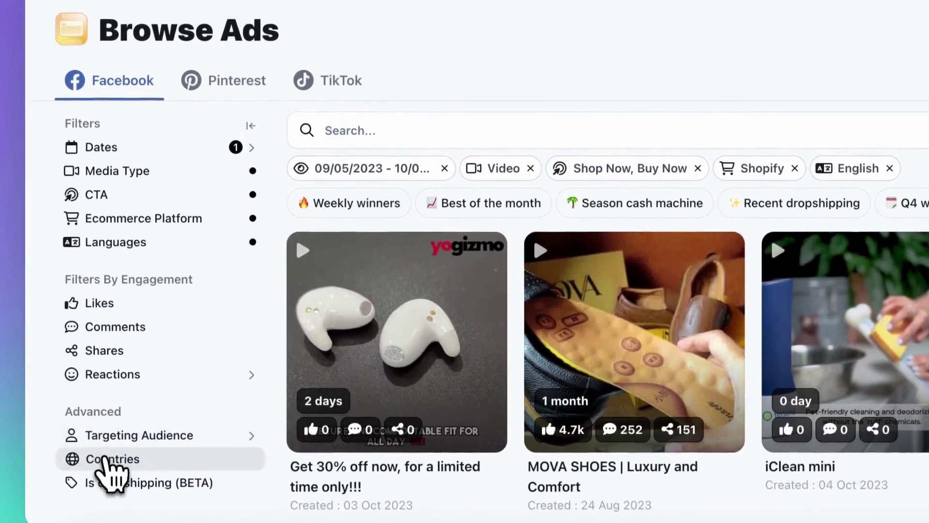
Add a United Kingdom country filter, leaving the dropshipping filter unapplied
{"action": "left_click", "coordinate": [106, 459]}
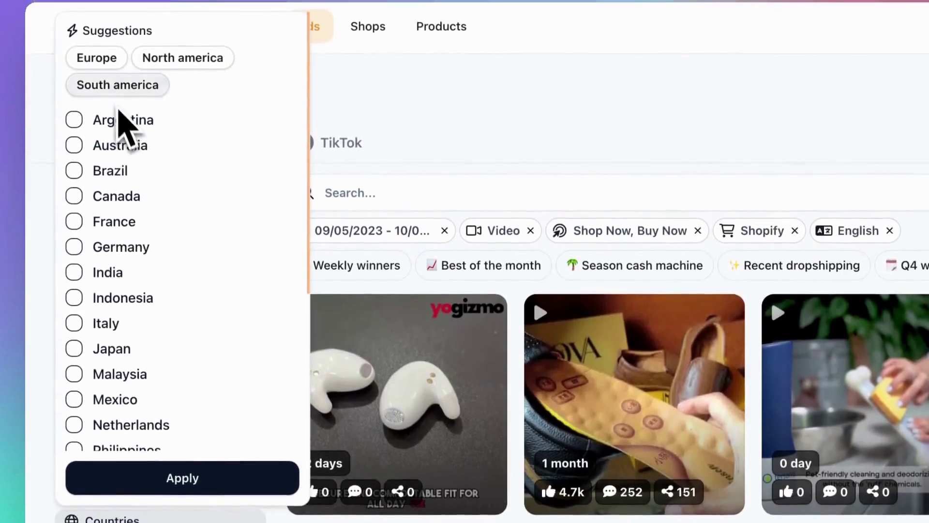
{"action": "left_click", "coordinate": [116, 86]}
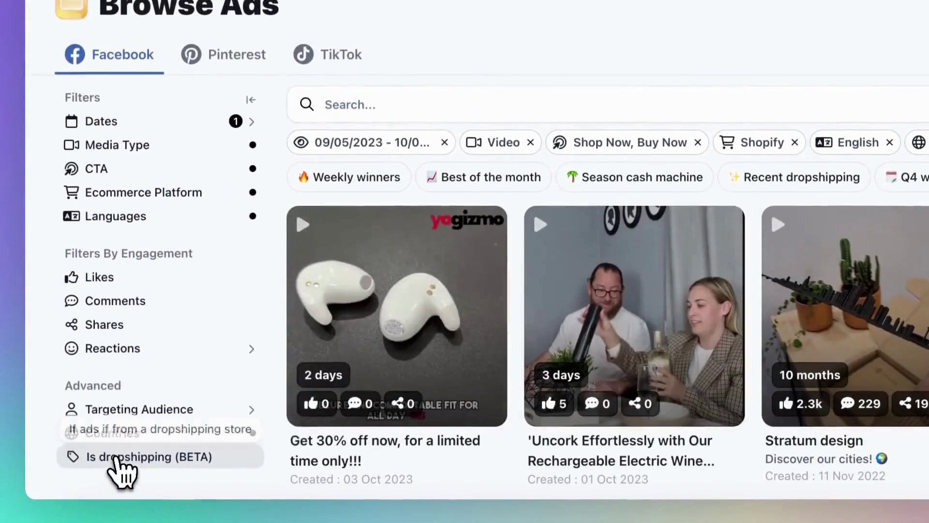
{"action": "left_click", "coordinate": [116, 459]}
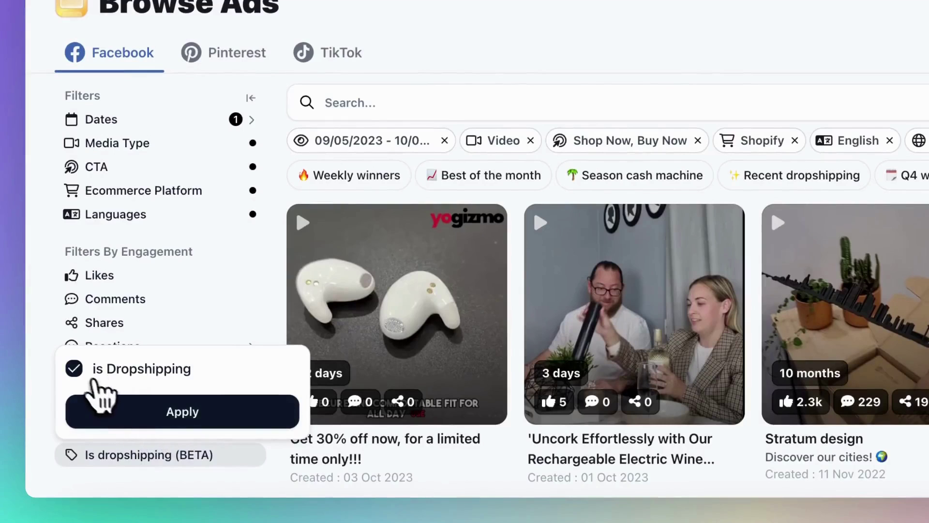
{"action": "left_click", "coordinate": [44, 411]}
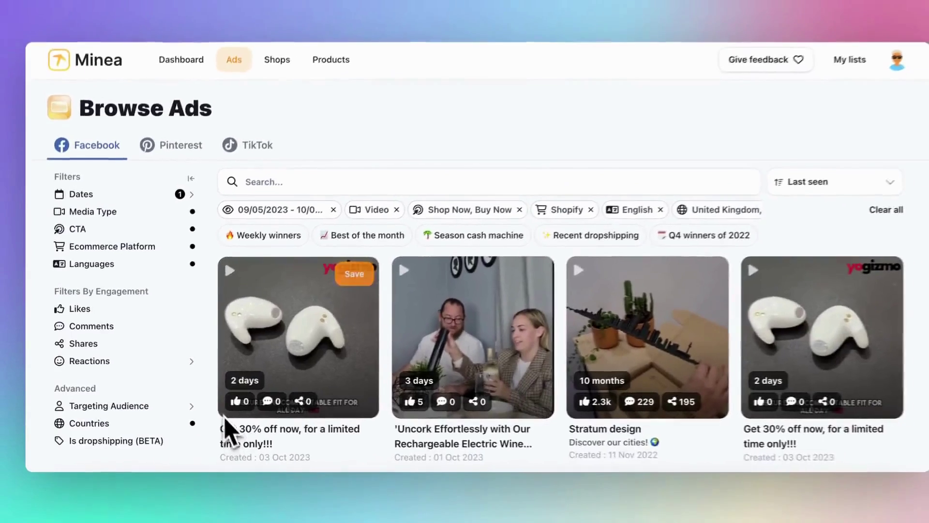
Change the ad sort order from Last seen to Shares
{"action": "mouse_move", "coordinate": [516, 278]}
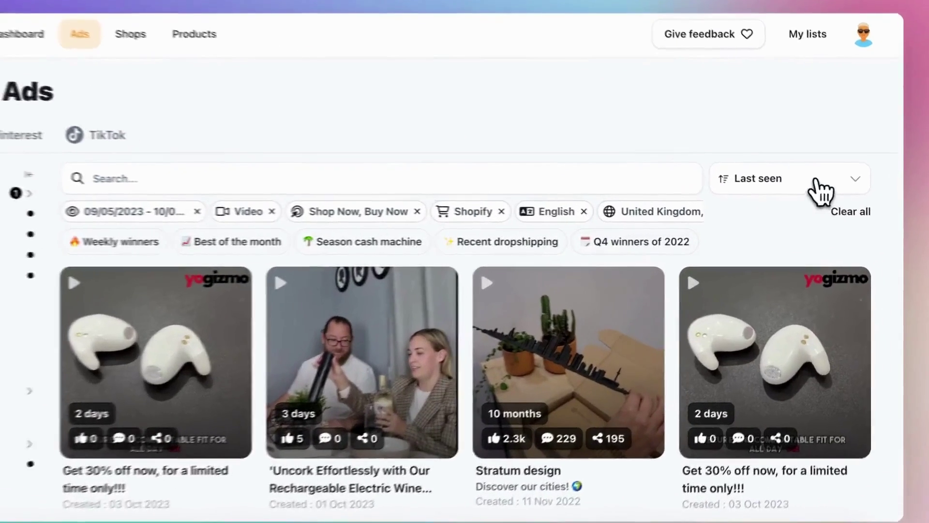
{"action": "left_click", "coordinate": [833, 196]}
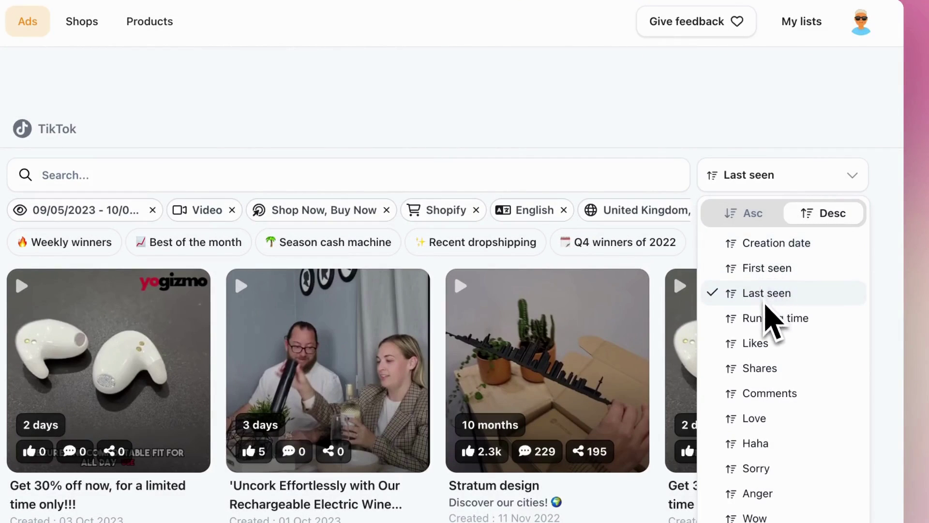
{"action": "left_click", "coordinate": [773, 297]}
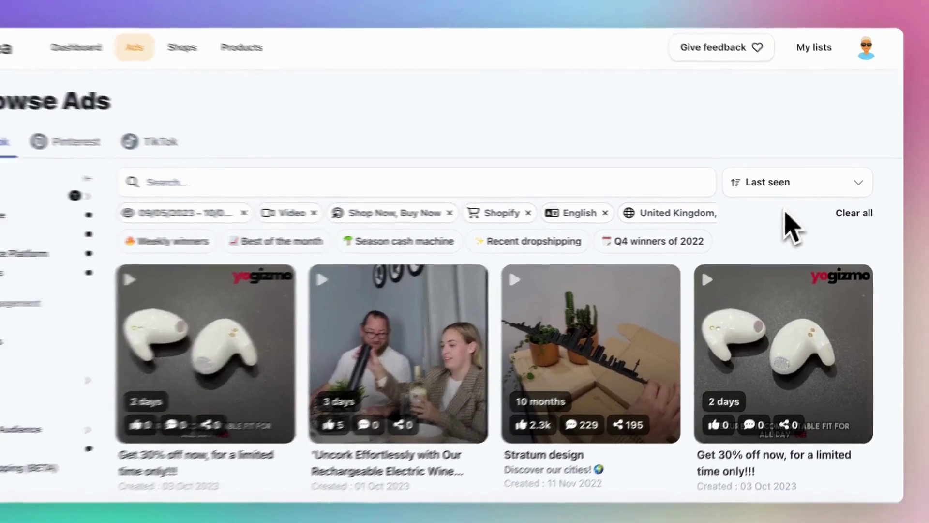
{"action": "scroll", "coordinate": [759, 344], "scroll_direction": "down", "scroll_amount": 3}
{"action": "scroll", "coordinate": [793, 266], "scroll_direction": "up", "scroll_amount": 2}
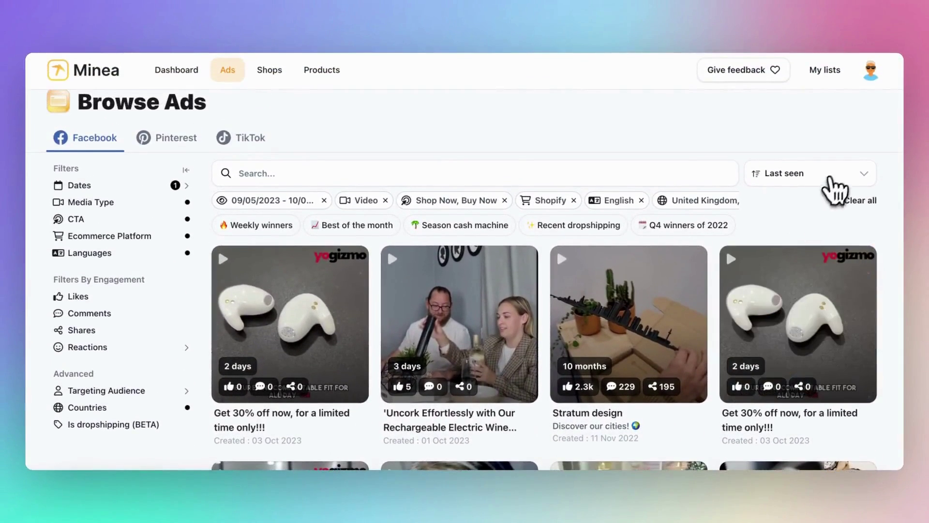
{"action": "left_click", "coordinate": [828, 180]}
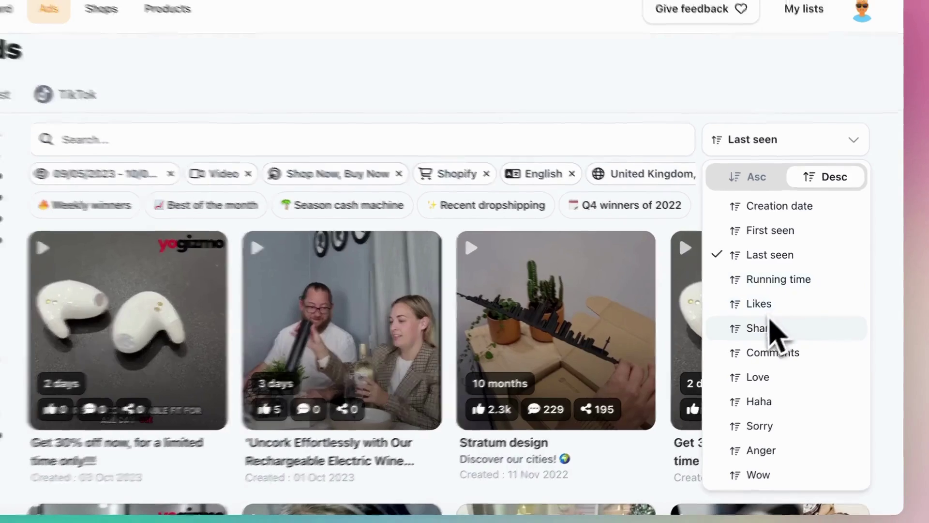
{"action": "left_click", "coordinate": [796, 328]}
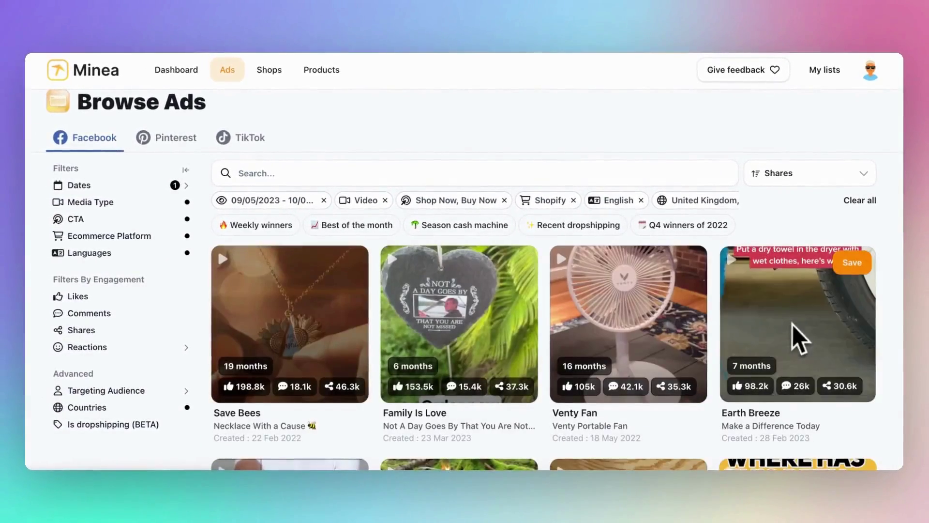
{"action": "scroll", "coordinate": [784, 387], "scroll_direction": "down", "scroll_amount": 3}
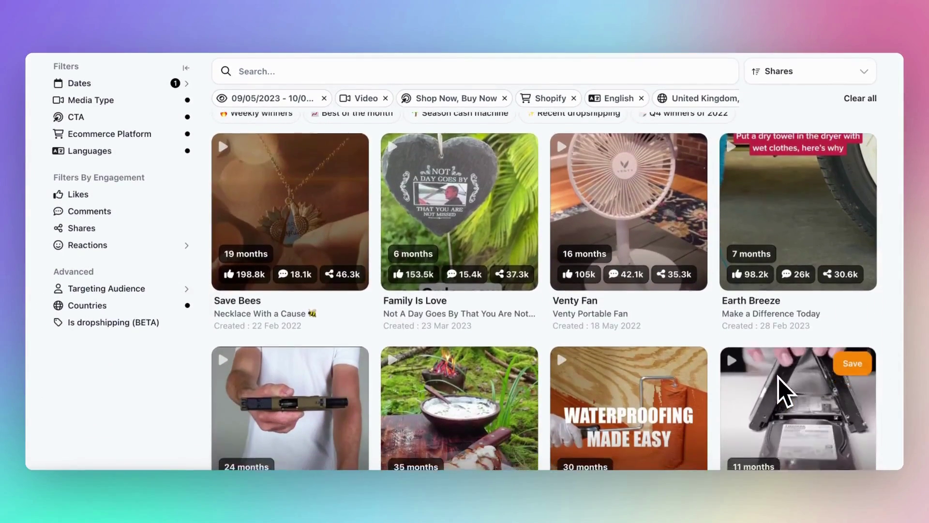
{"action": "scroll", "coordinate": [779, 382], "scroll_direction": "up", "scroll_amount": 3}
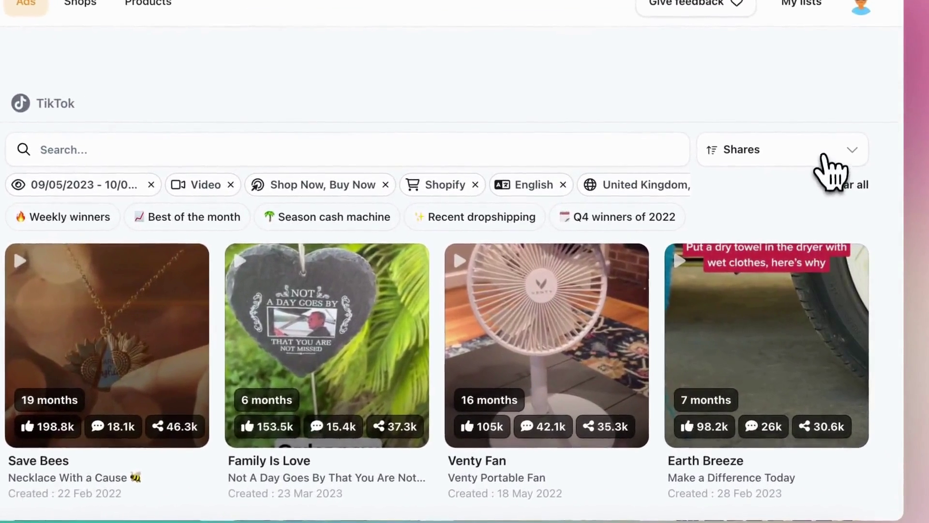
Sort the ads by Anger reactions and review the reloaded results
{"action": "left_click", "coordinate": [823, 157]}
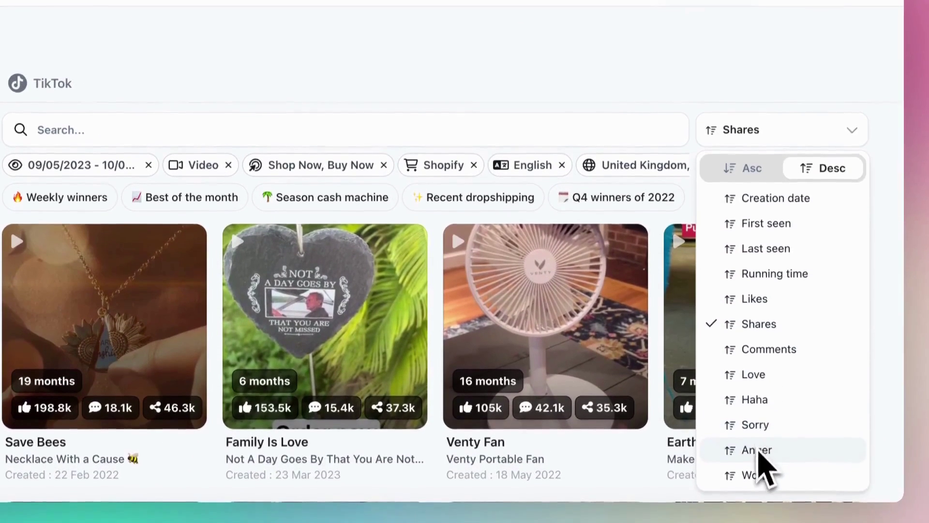
{"action": "left_click", "coordinate": [756, 469]}
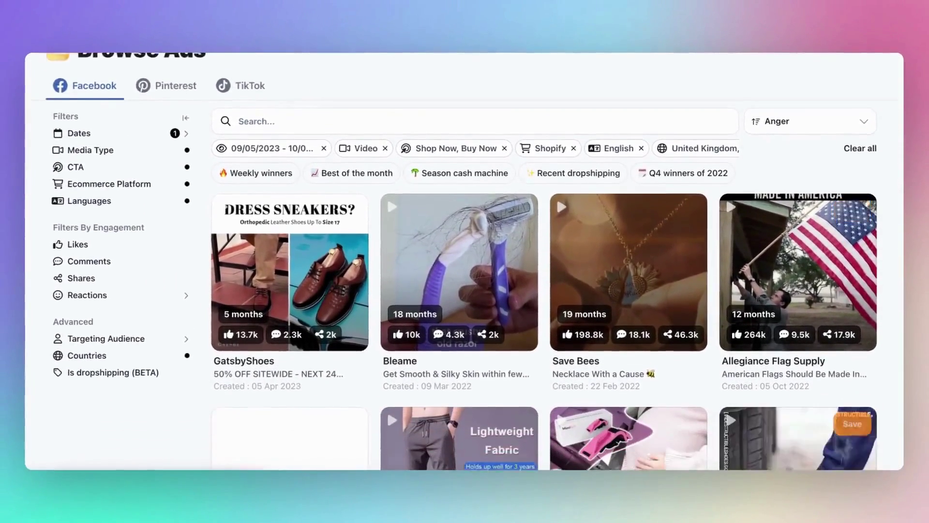
{"action": "scroll", "coordinate": [841, 440], "scroll_direction": "down", "scroll_amount": 1}
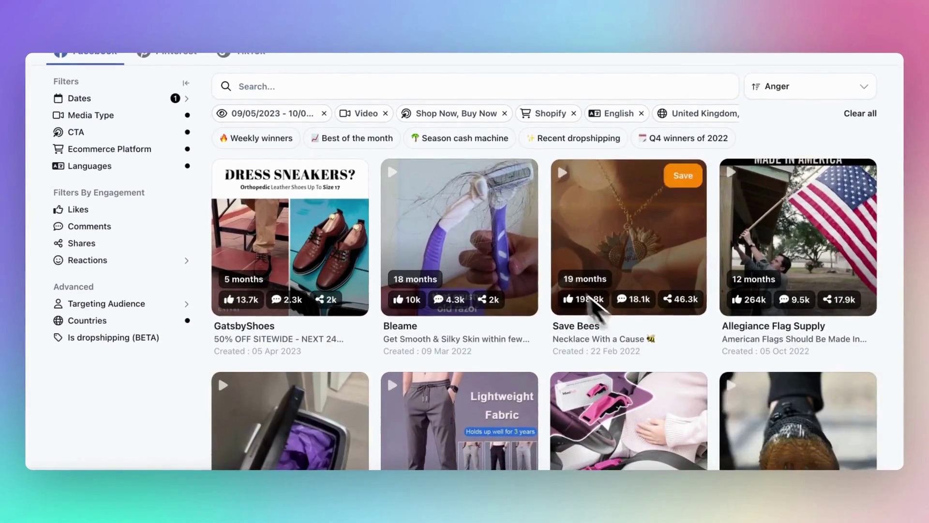
{"action": "mouse_move", "coordinate": [532, 261]}
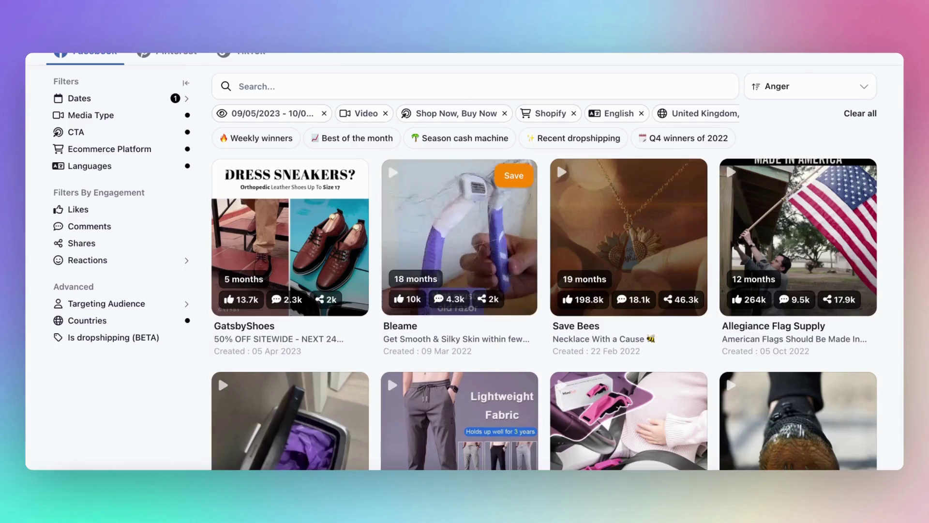
{"action": "scroll", "coordinate": [459, 261], "scroll_direction": "up", "scroll_amount": 2}
{"action": "scroll", "coordinate": [459, 261], "scroll_direction": "up", "scroll_amount": 5}
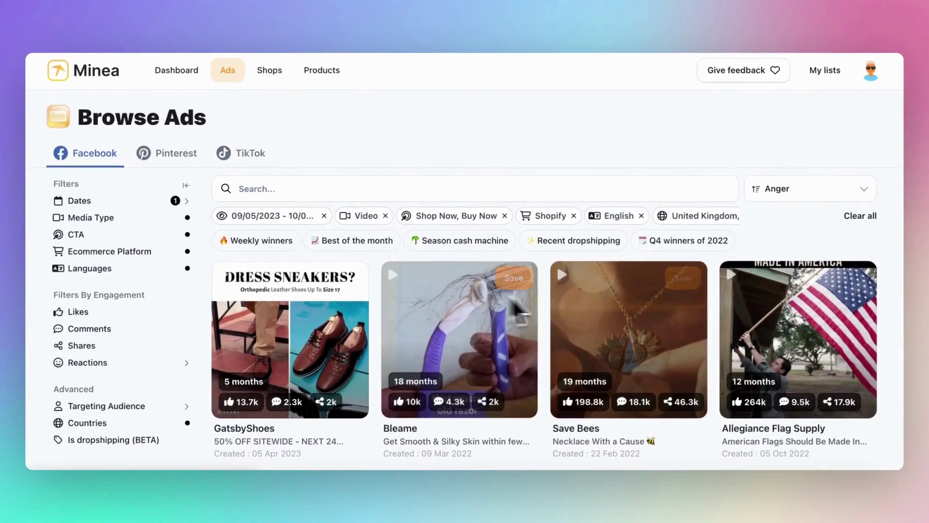
Clear all filters, search ads for 'mug', and open the Quaint Treasures ad's details
{"action": "left_click", "coordinate": [860, 216]}
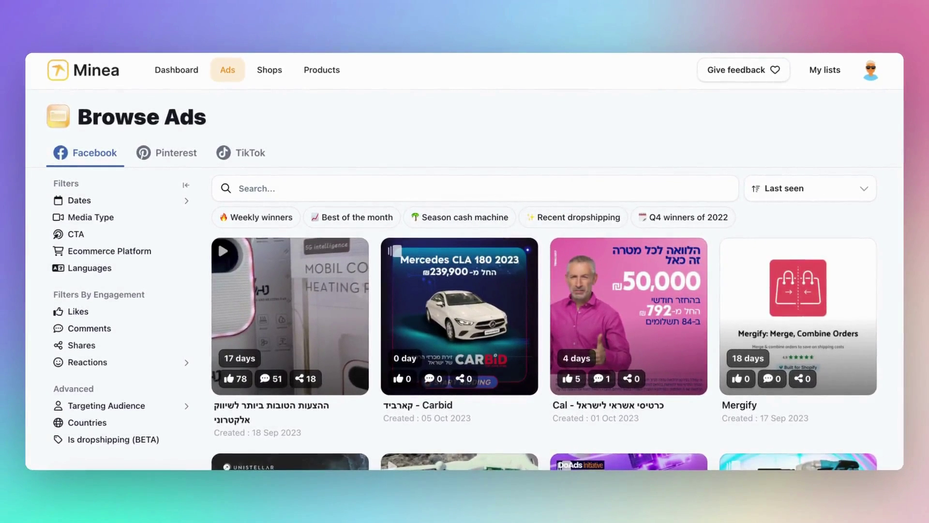
{"action": "type", "text": "ug"}
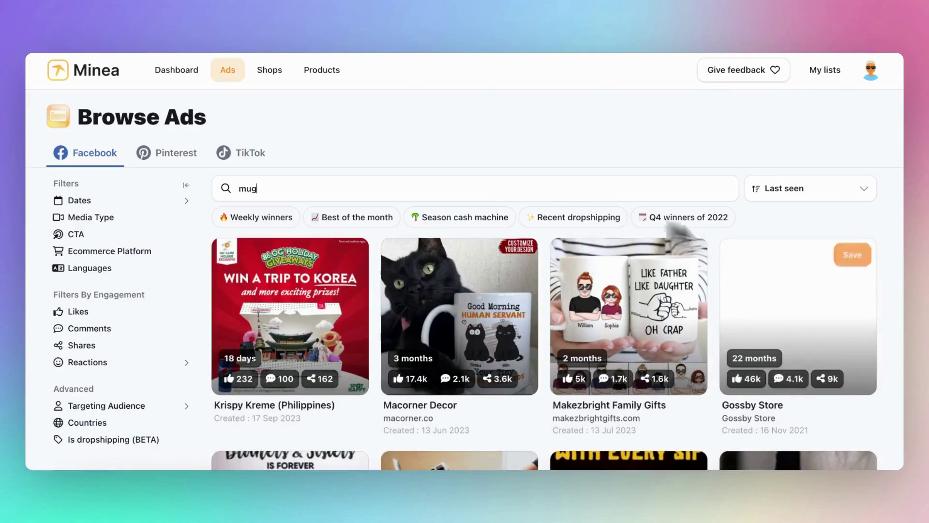
{"action": "scroll", "coordinate": [544, 280], "scroll_direction": "down", "scroll_amount": 6}
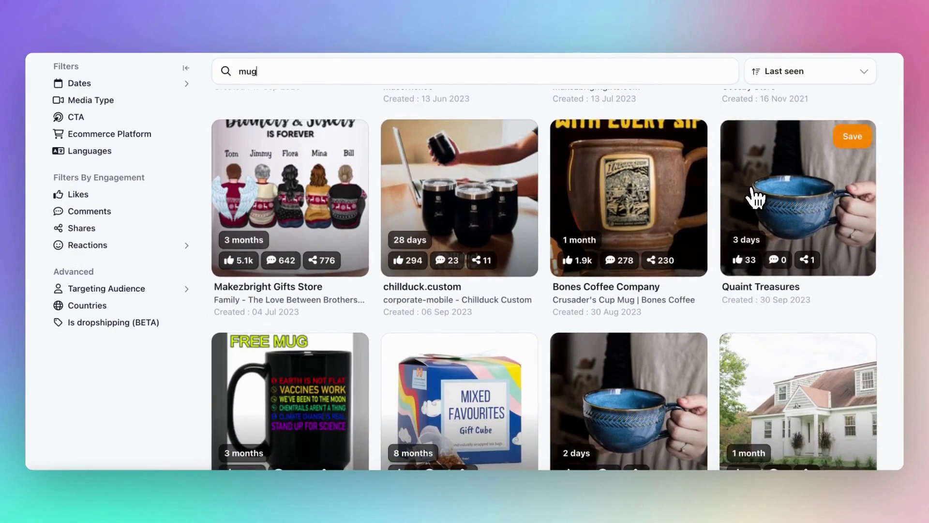
{"action": "left_click", "coordinate": [748, 196]}
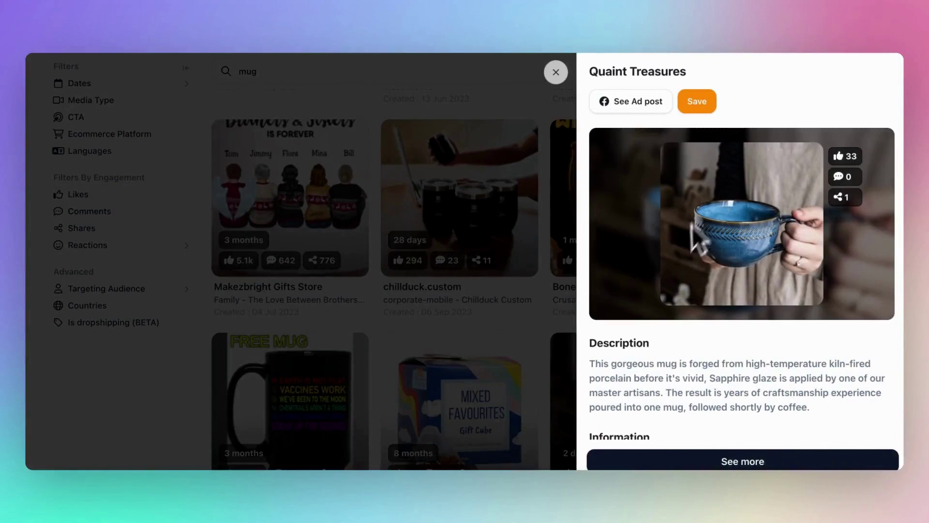